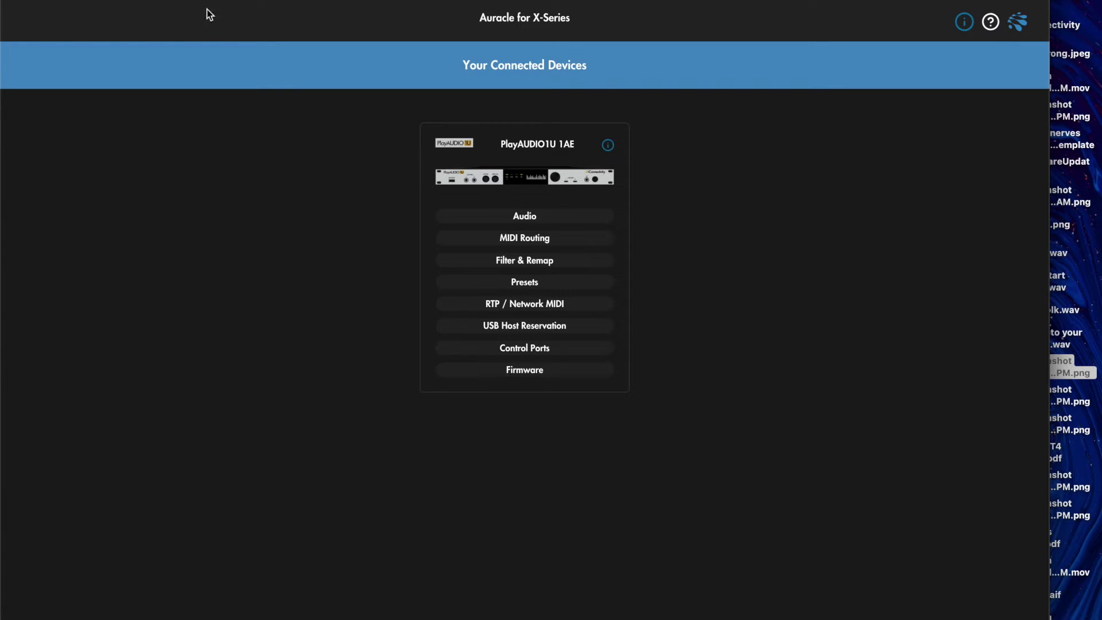
- Open the Auracle for X-Series app menu to quit the app
click(69, 0)
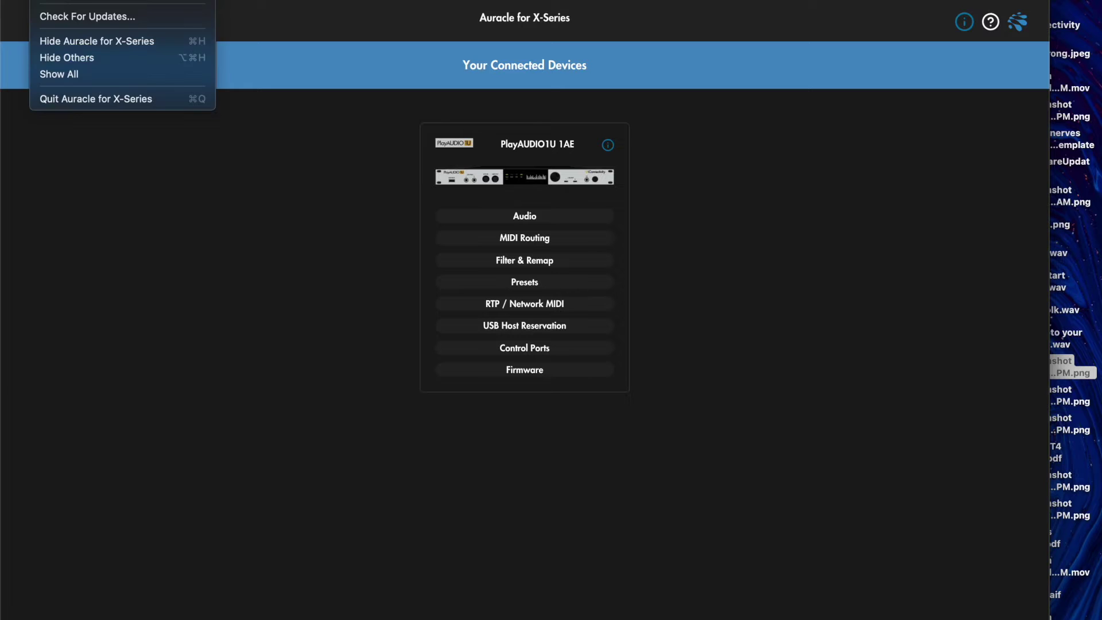
- Quit Auracle for X-Series and open a Finder window from the Dock
click(99, 98)
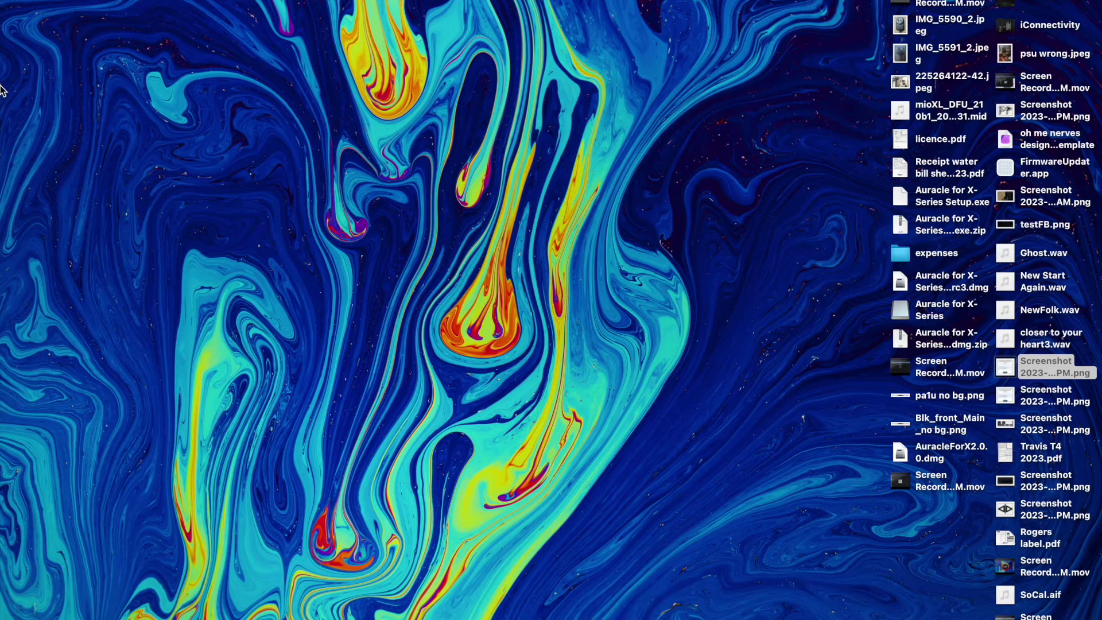
mouse_move(6, 66)
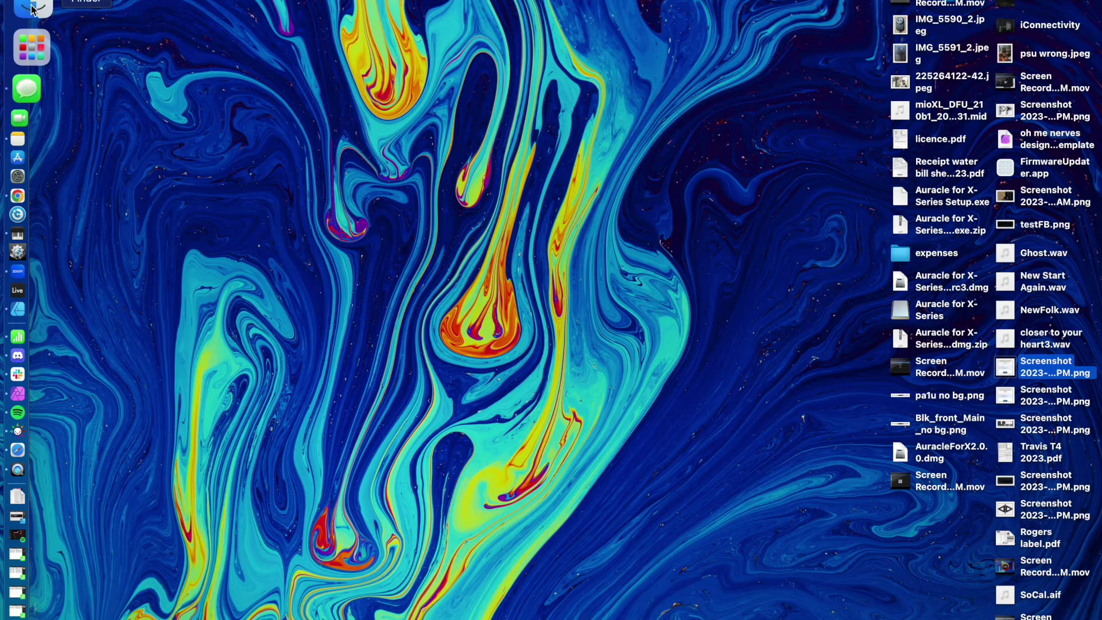
click(32, 8)
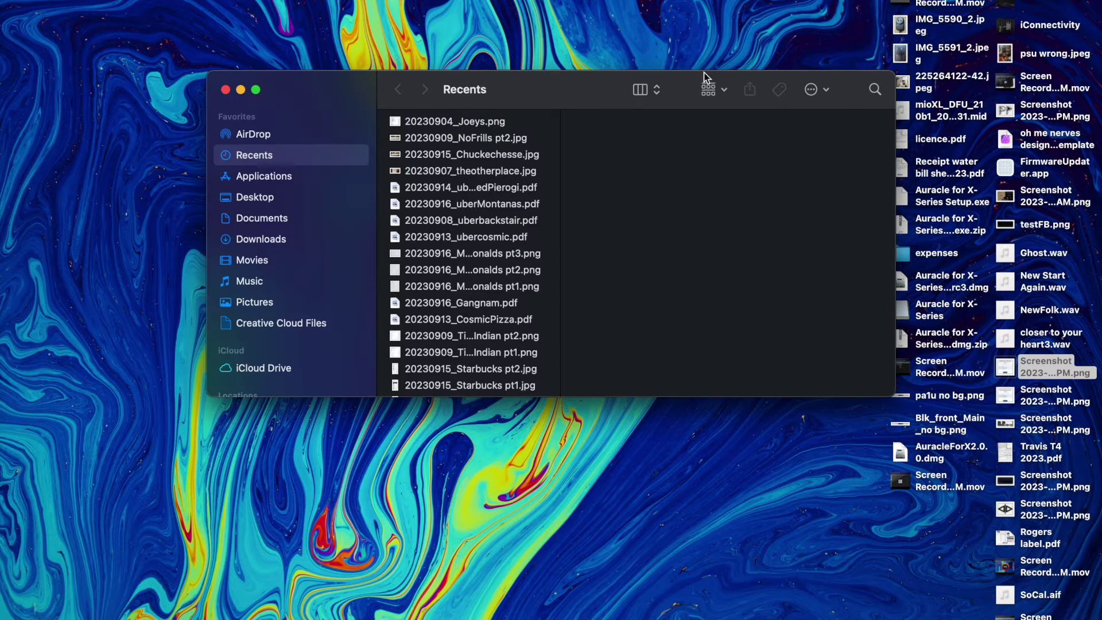
- Search This Mac for 'firmwareupdat' and launch FirmwareUpdater.app from the results
click(874, 90)
text(fir)
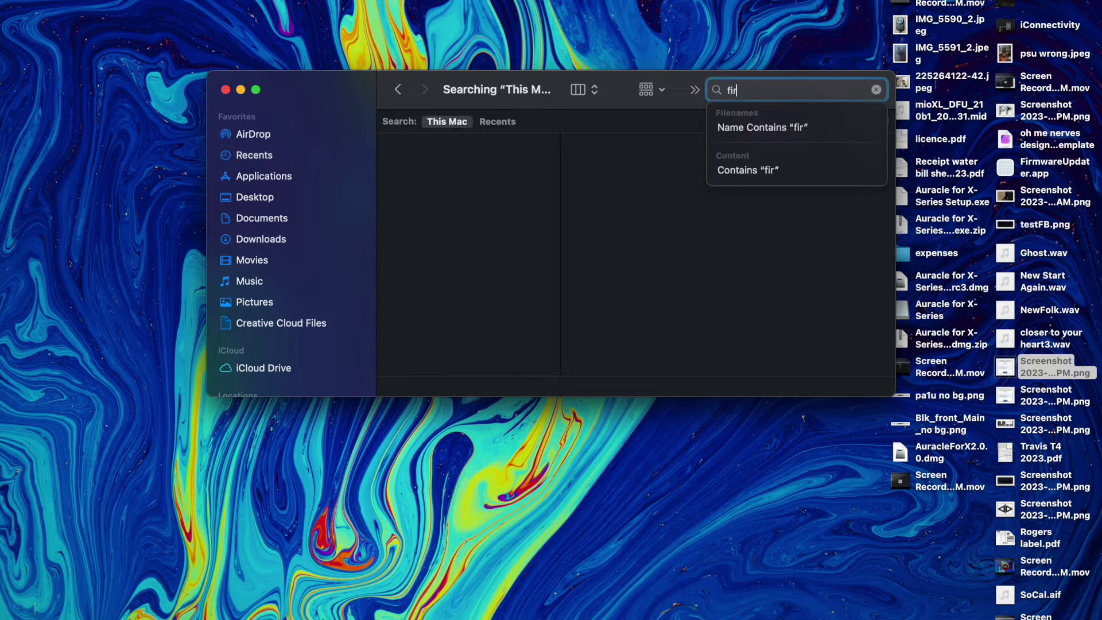
text(mwa)
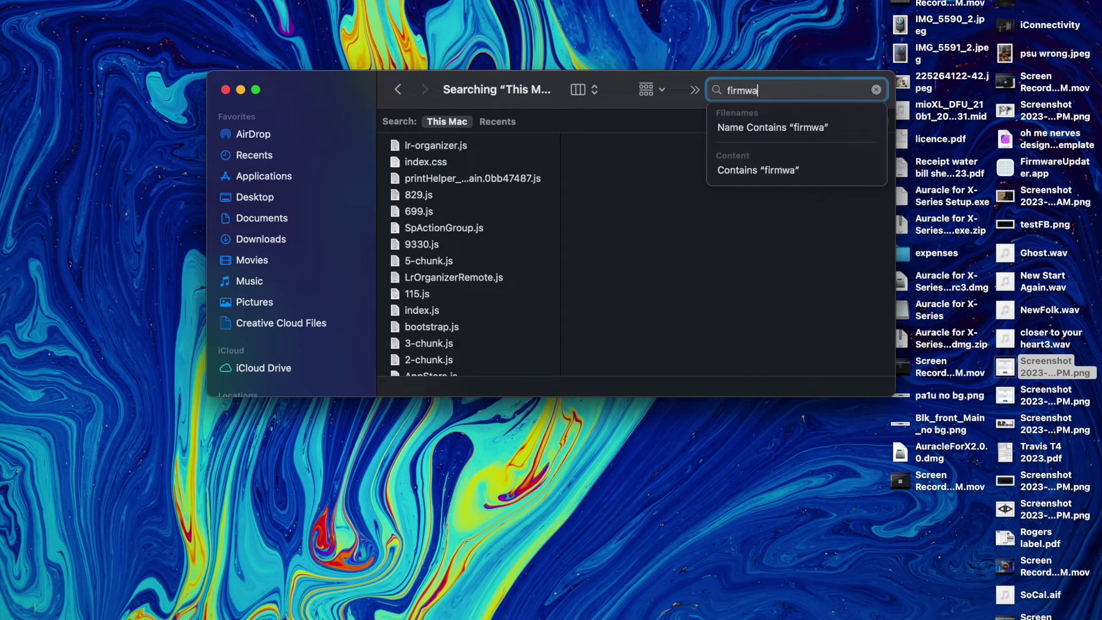
text(reupdat)
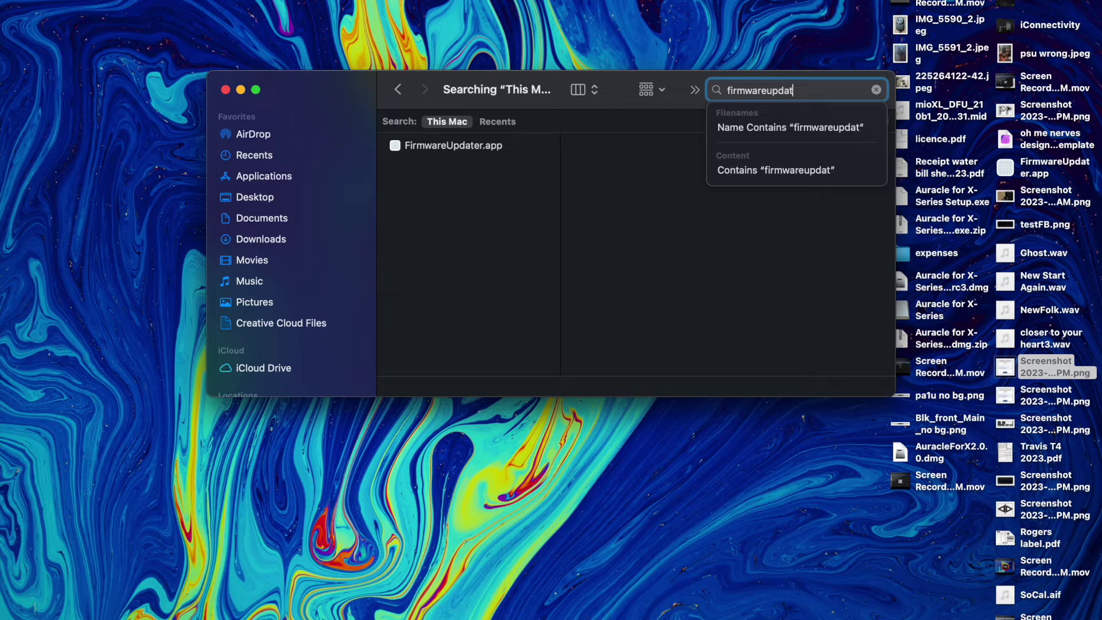
double_click(492, 147)
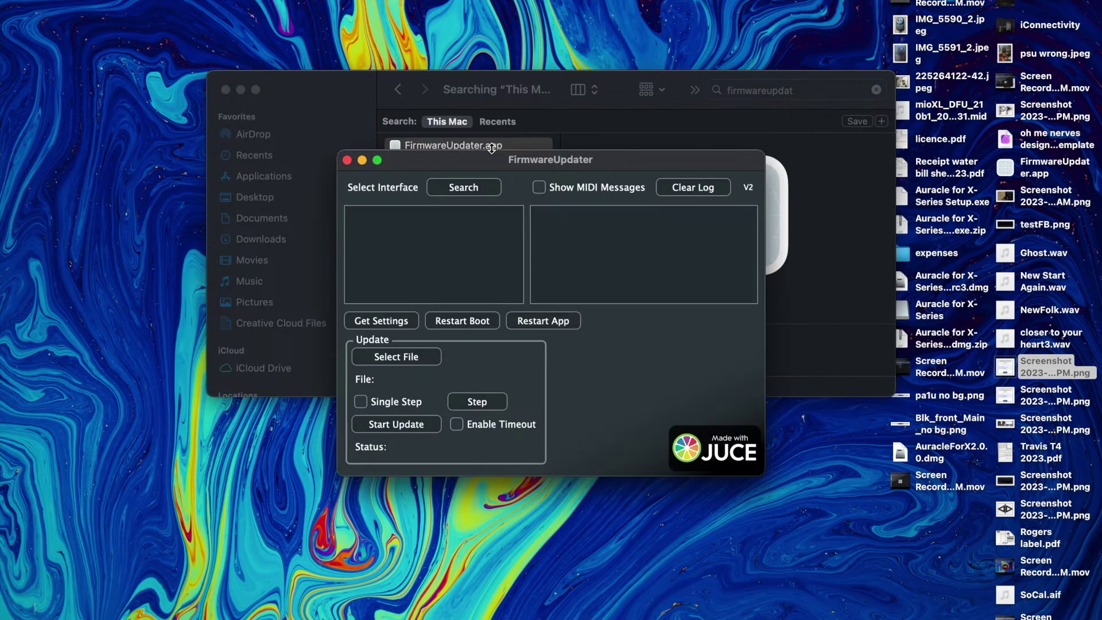
- Minimize Finder, find and select the PlayAUDIO1U interface, and request its settings
click(238, 90)
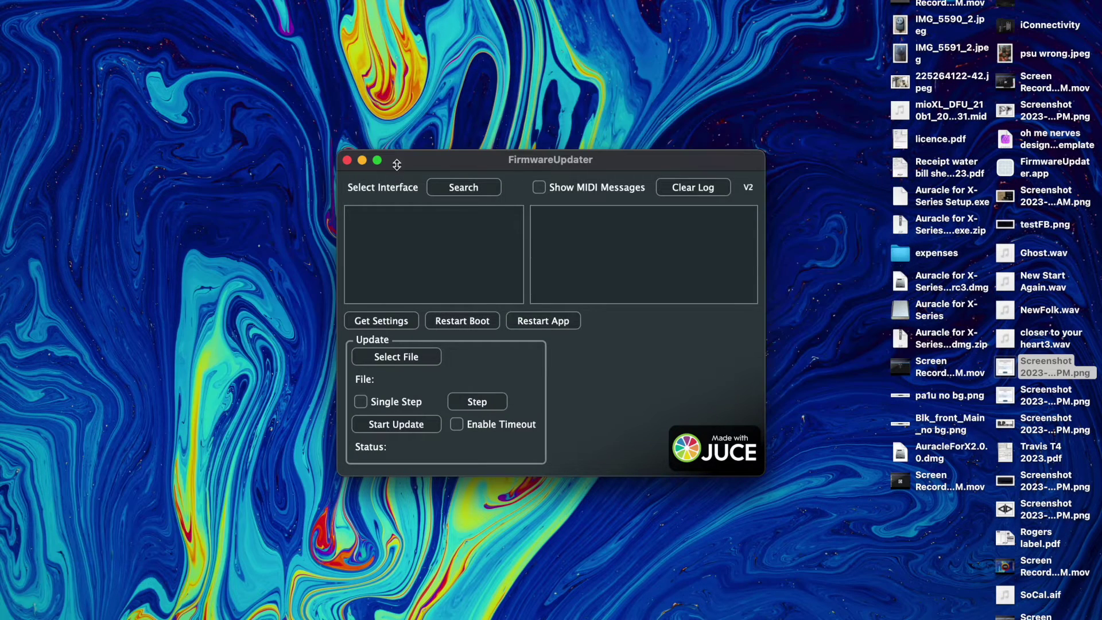
drag(469, 164, 445, 140)
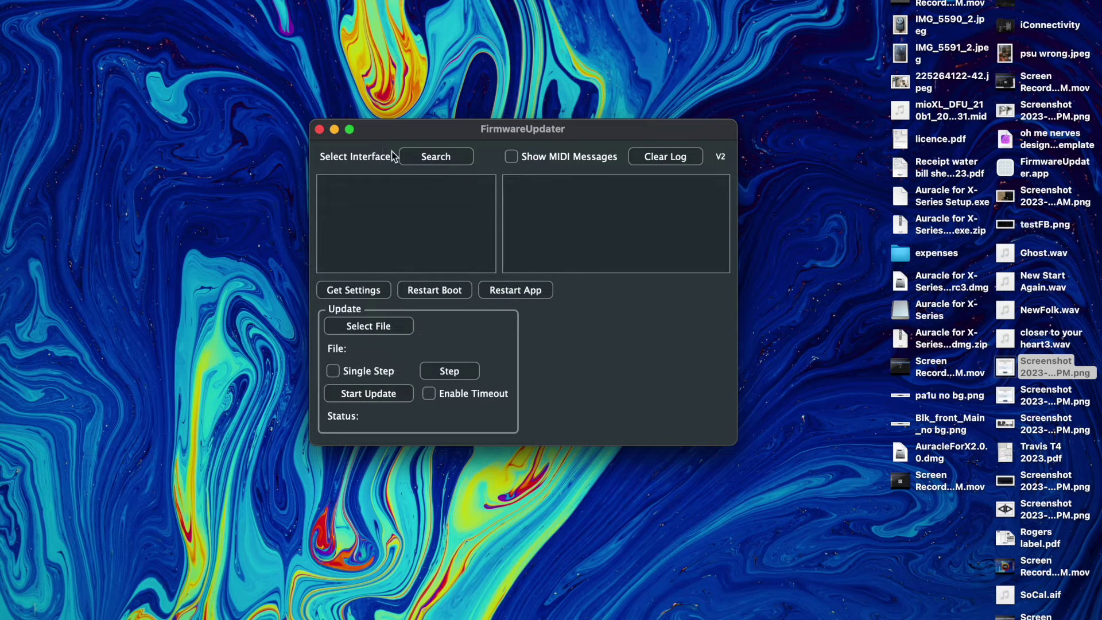
click(432, 164)
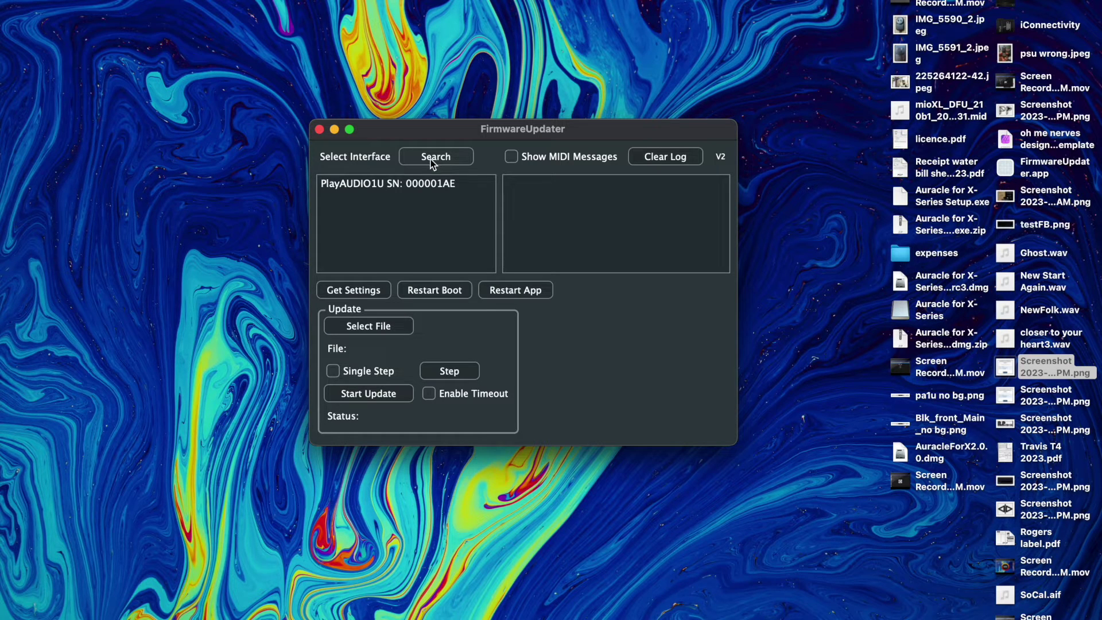
click(385, 185)
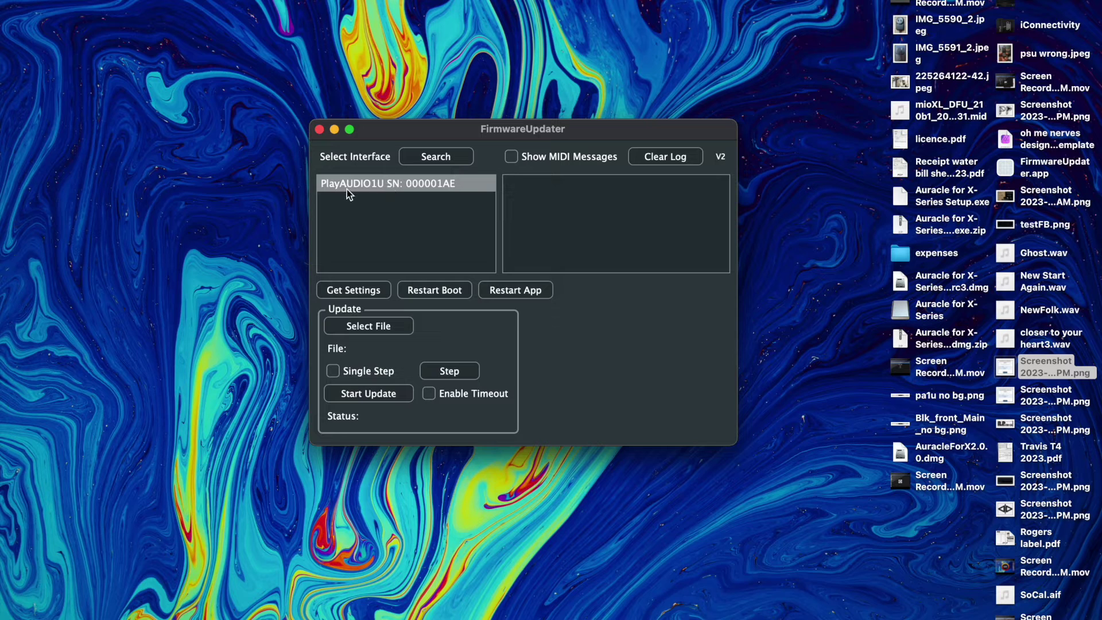
click(365, 291)
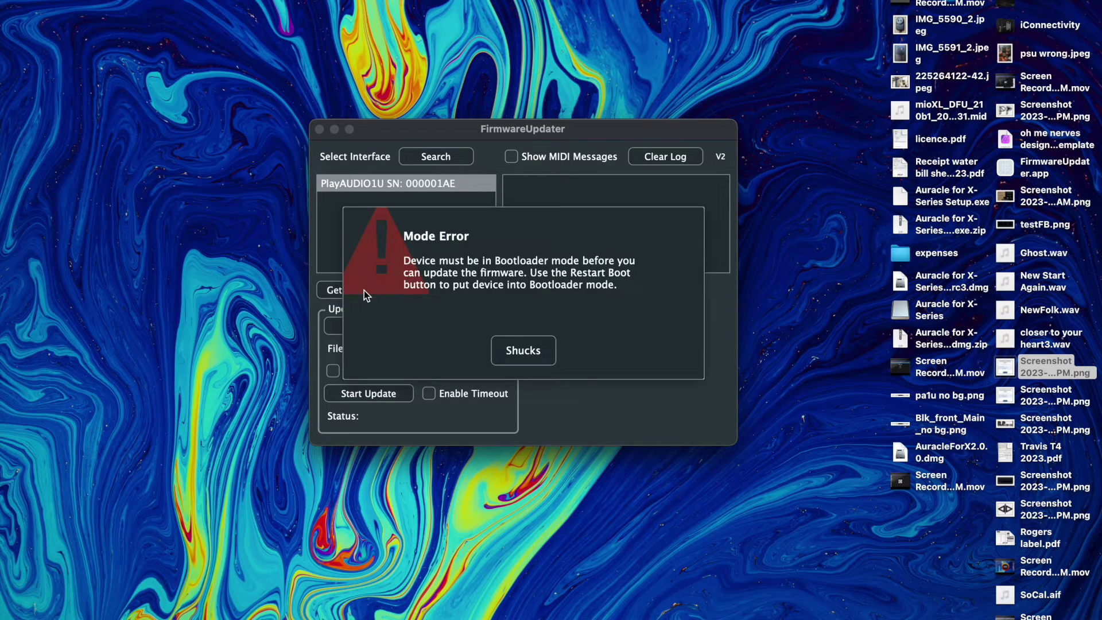
- Restart PlayAUDIO1U into Boot mode, allow its Loader, load its Boot settings, and choose a firmware file
click(519, 351)
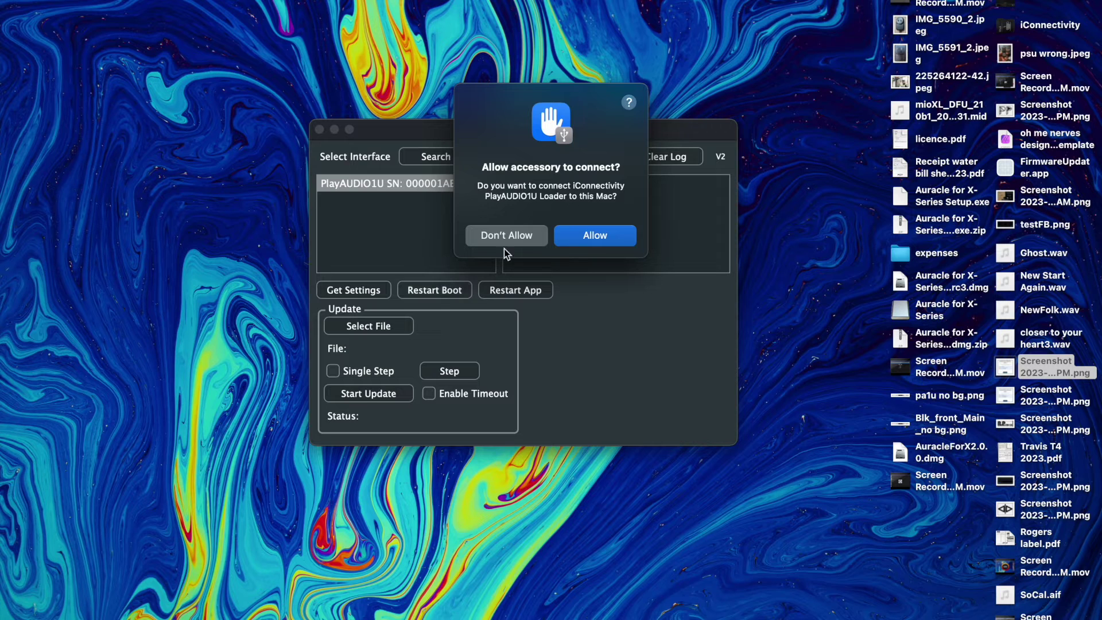
click(583, 233)
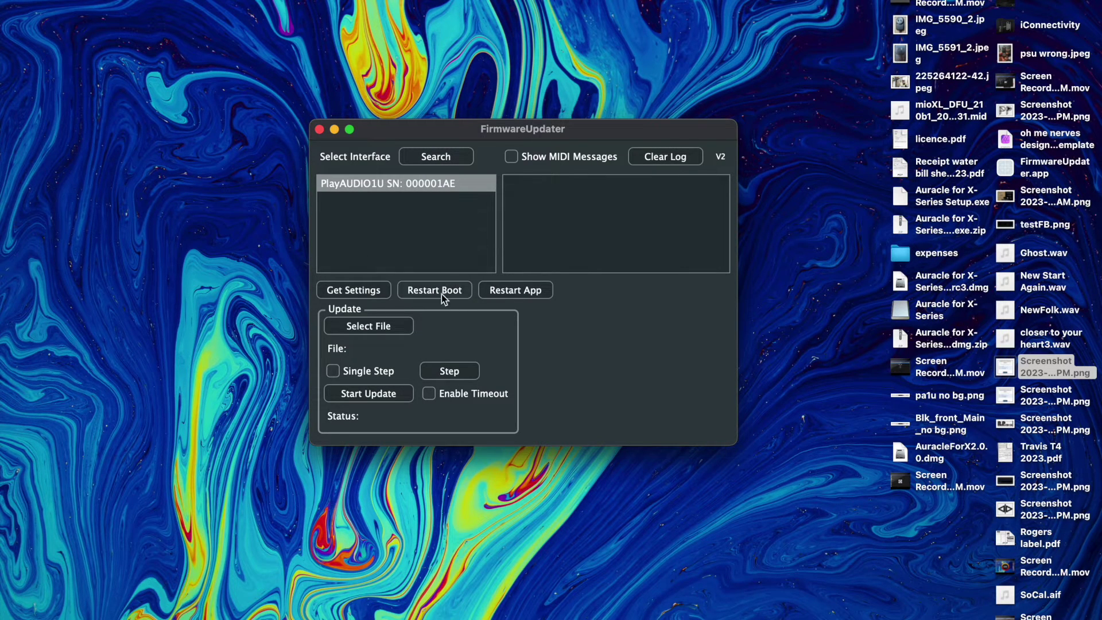
click(434, 156)
click(428, 186)
click(354, 292)
click(354, 329)
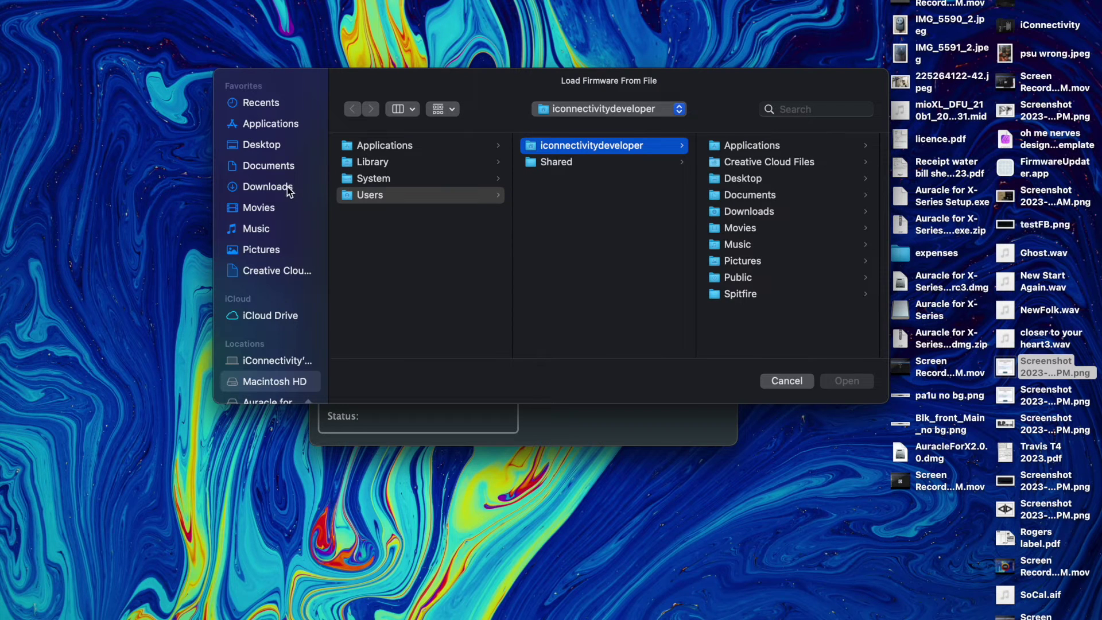
- Pick PlayAUDIO1U_DFU_010_20230317.mid from Downloads as the firmware file to load
click(288, 188)
scroll(442, 181, down, 10)
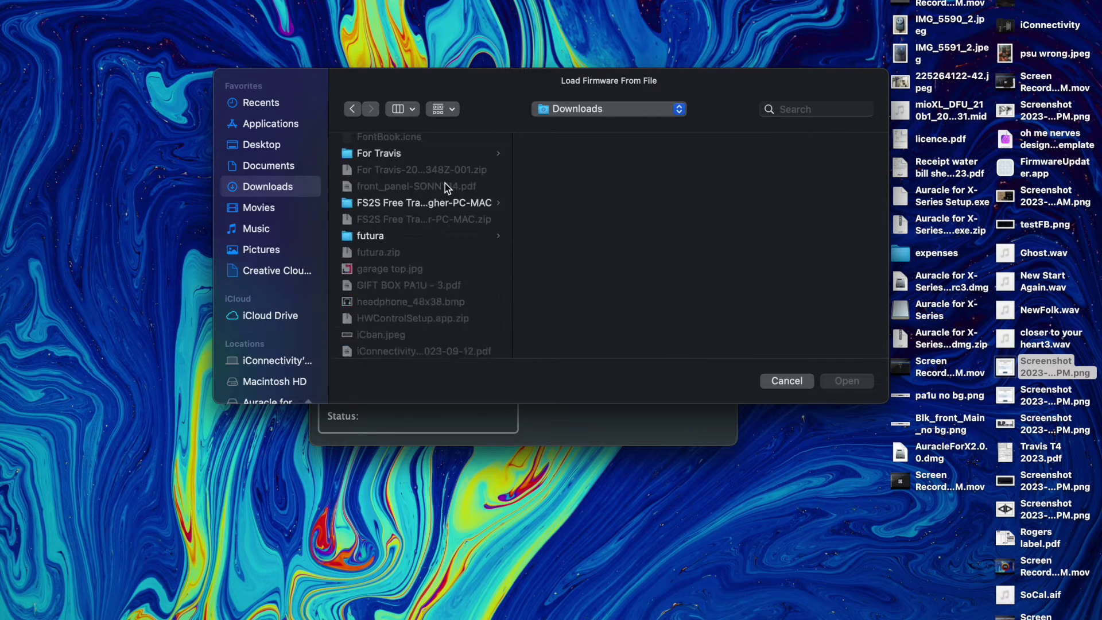
scroll(445, 183, down, 15)
scroll(445, 183, up, 8)
click(445, 184)
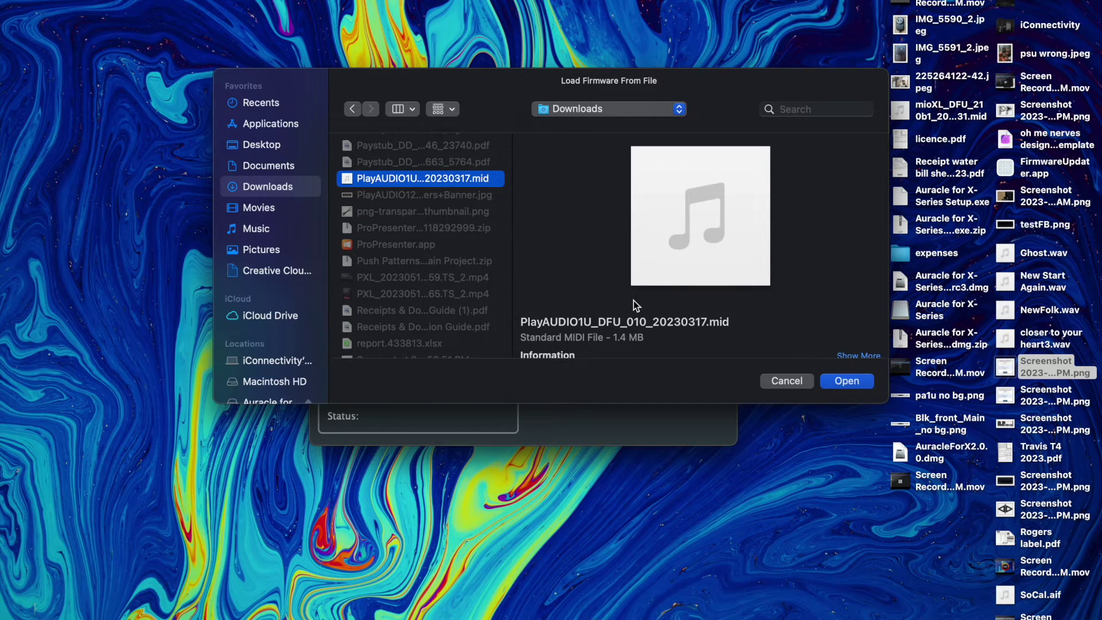
drag(516, 278, 583, 277)
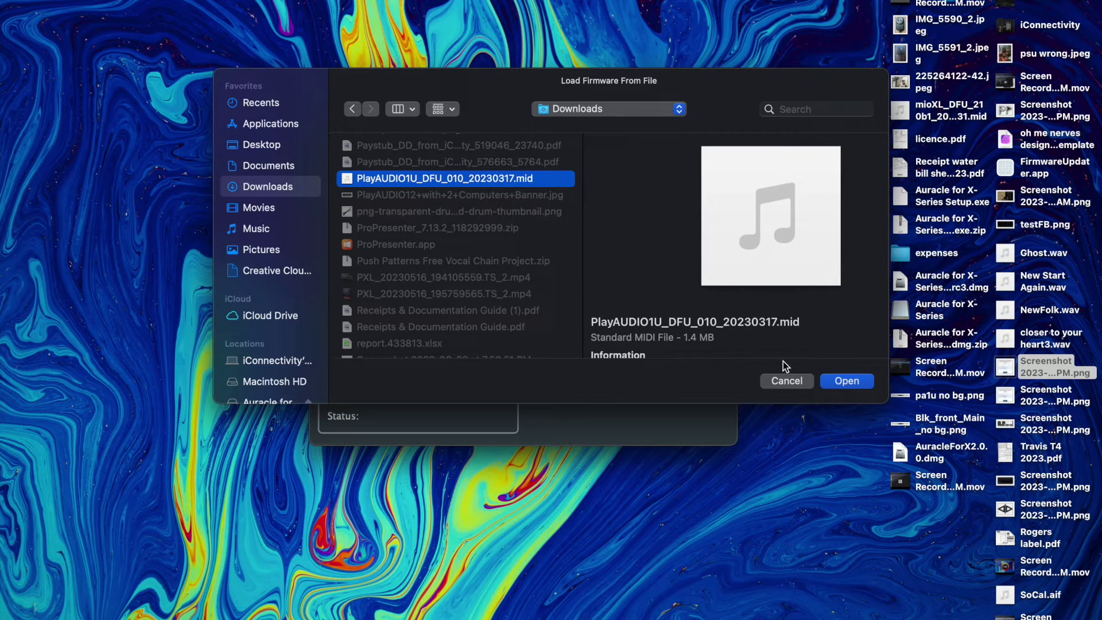
click(857, 383)
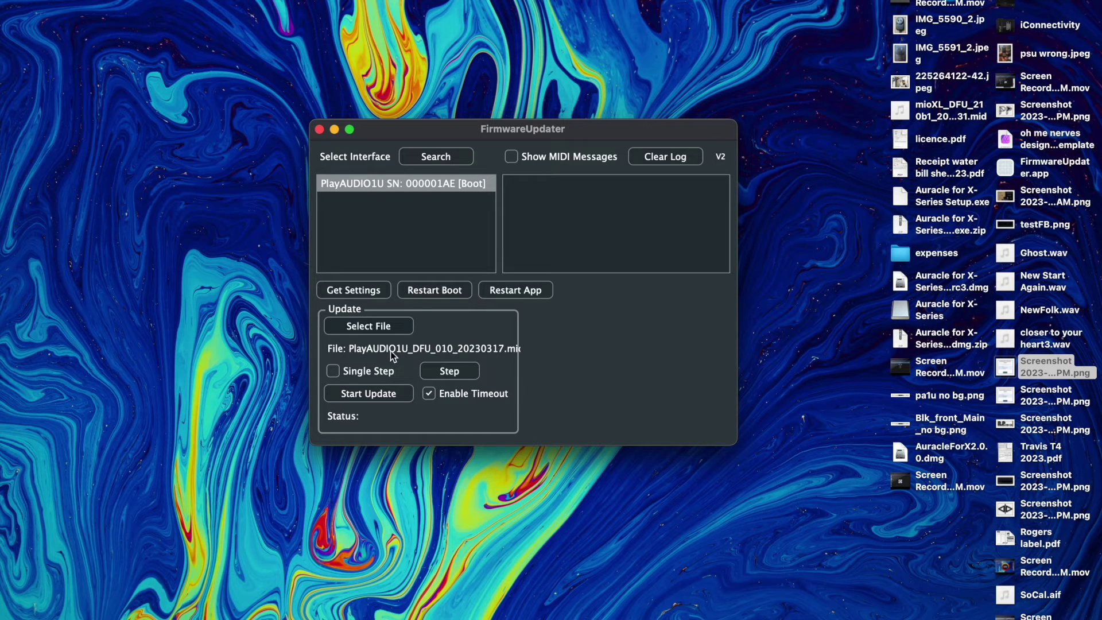
- Flash the loaded firmware to the PlayAUDIO1U until Update Finished, then rescan for interfaces
click(349, 395)
click(435, 156)
- Select the restarted PlayAUDIO1U without the Boot tag and return to Auracle for X-Series
click(459, 184)
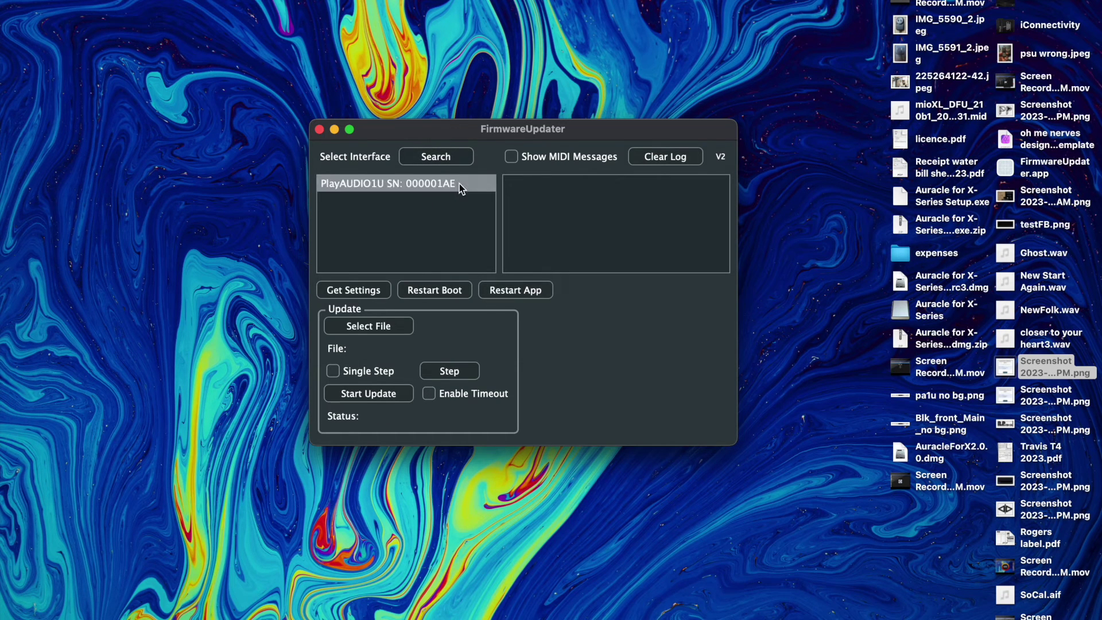
mouse_move(3, 284)
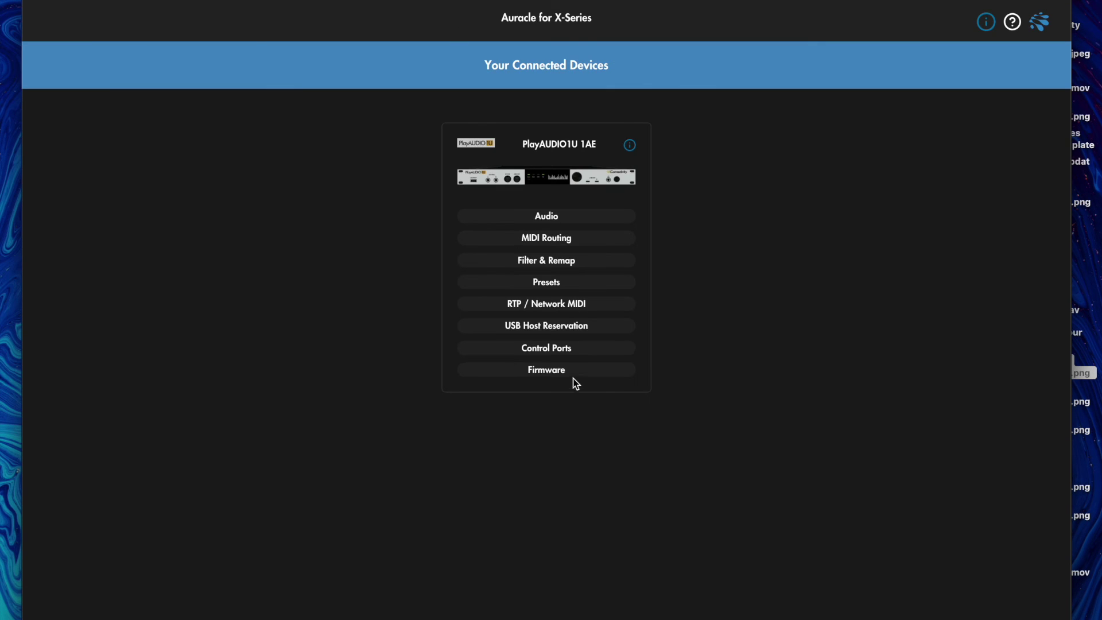
click(629, 145)
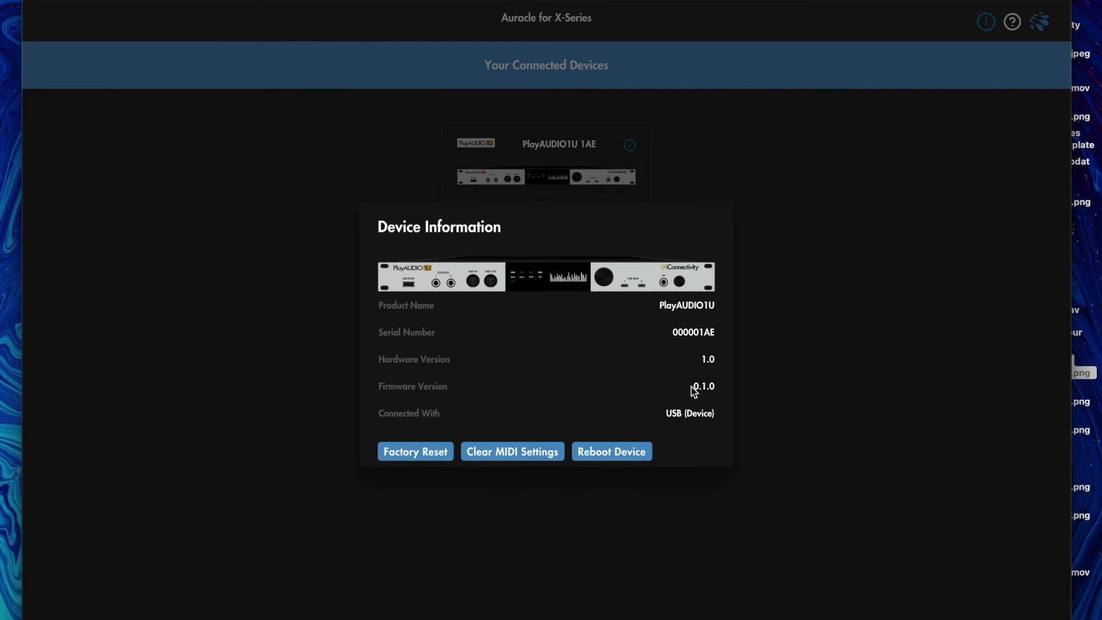
click(775, 377)
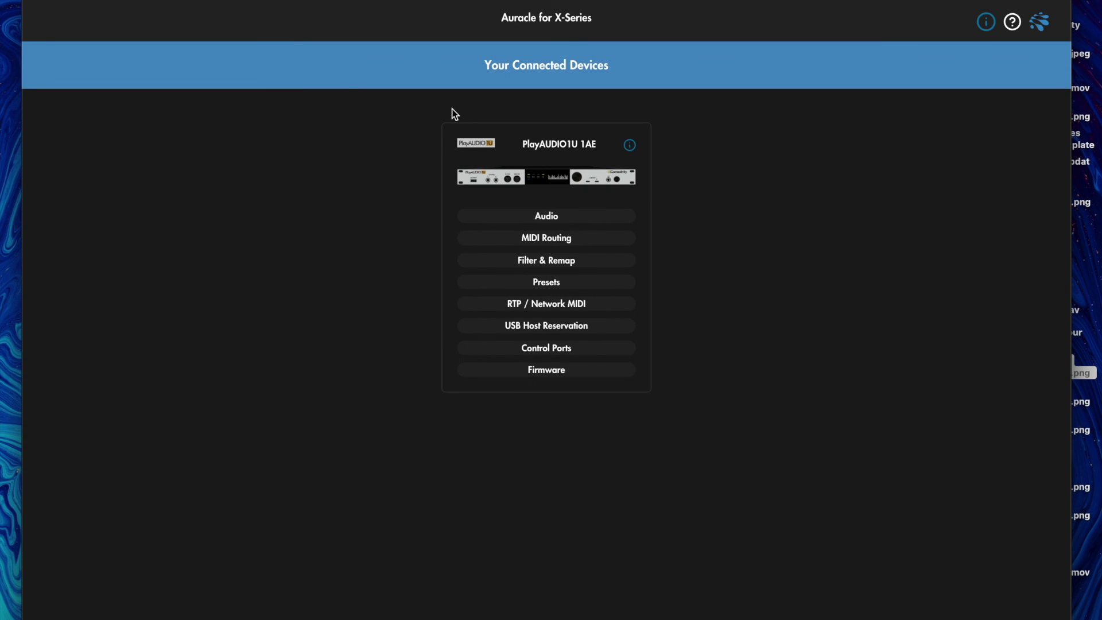